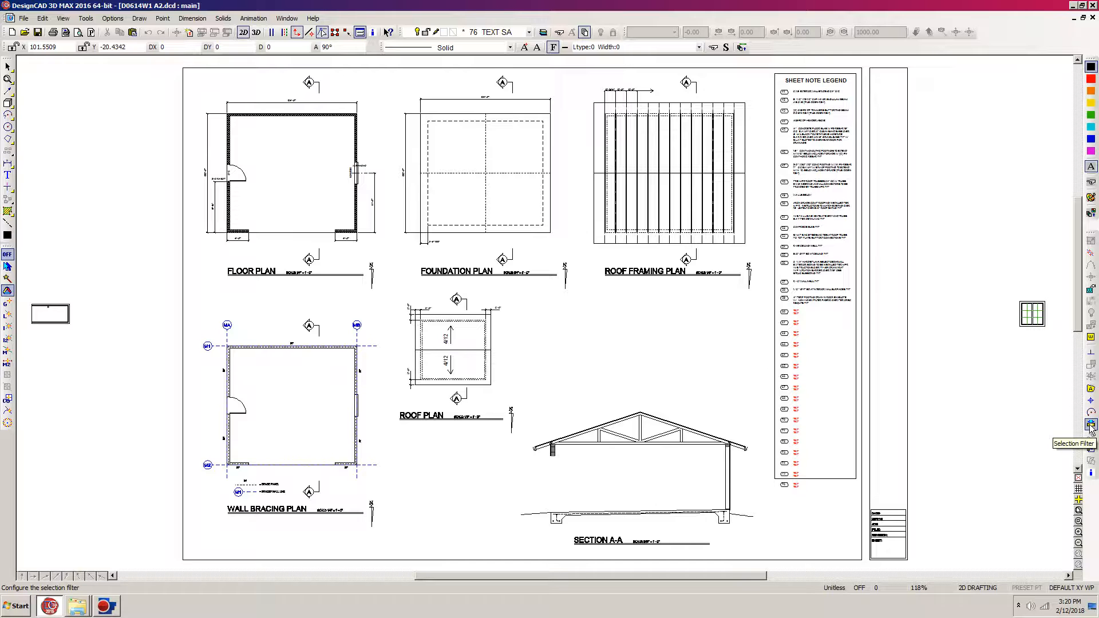
Step: Select the wall bracing plan's entities in colour (0, 0, 213) using the selection filter, and remove the colour from the filter
click(1091, 427)
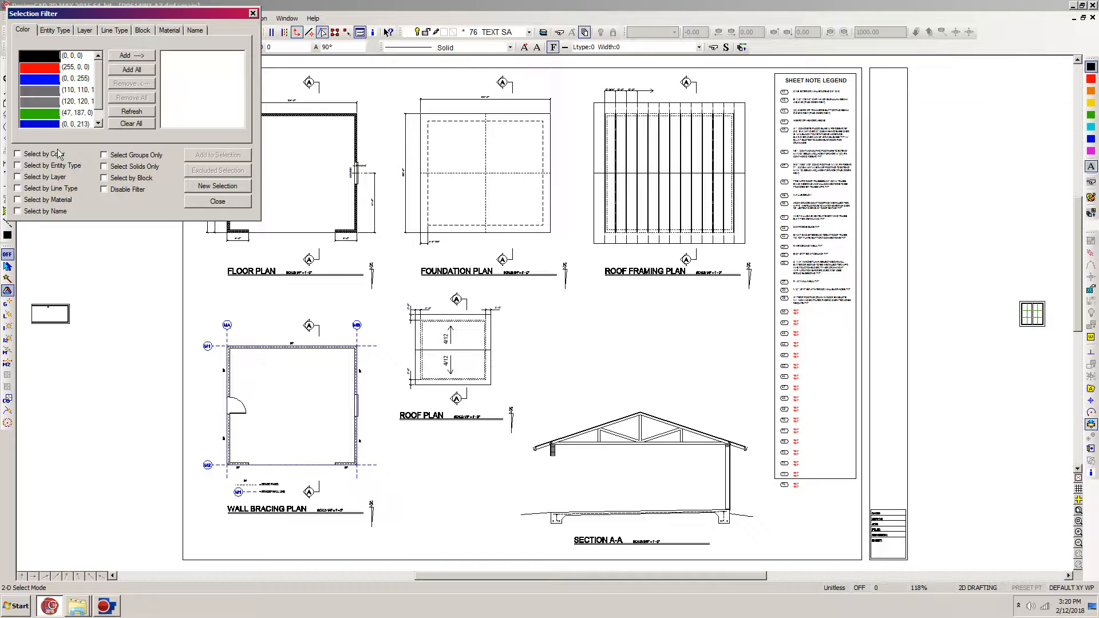
click(99, 105)
click(55, 32)
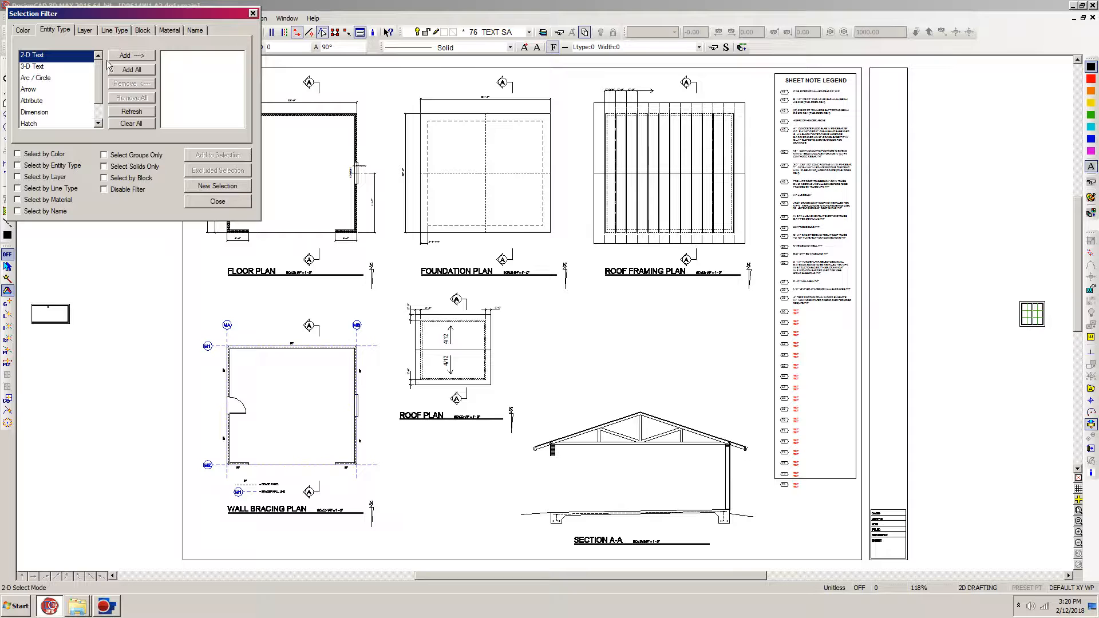
click(24, 30)
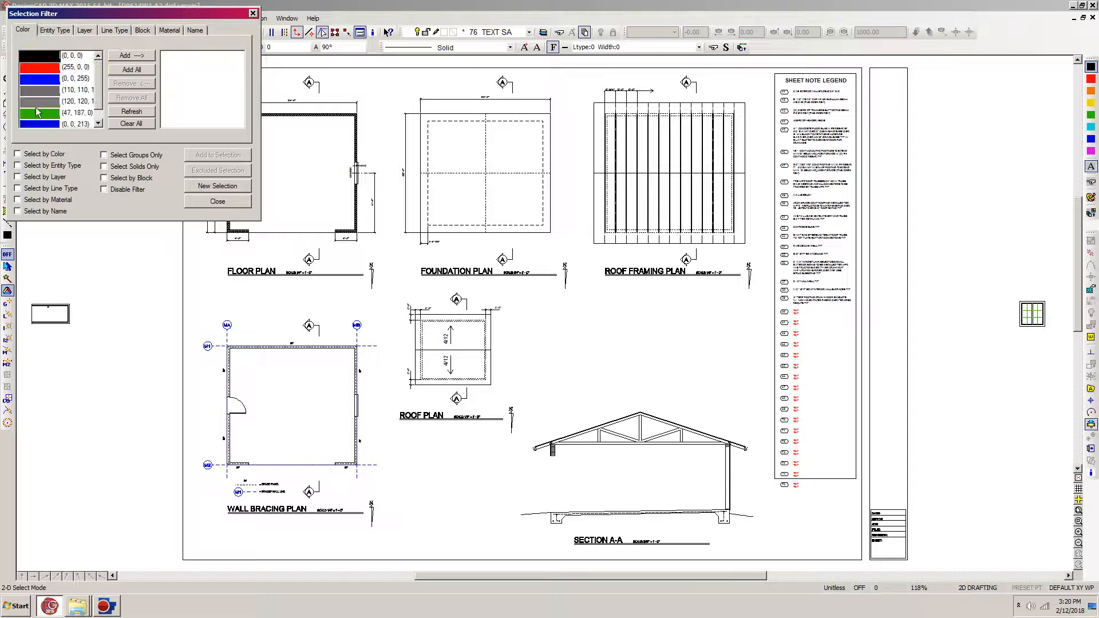
click(44, 124)
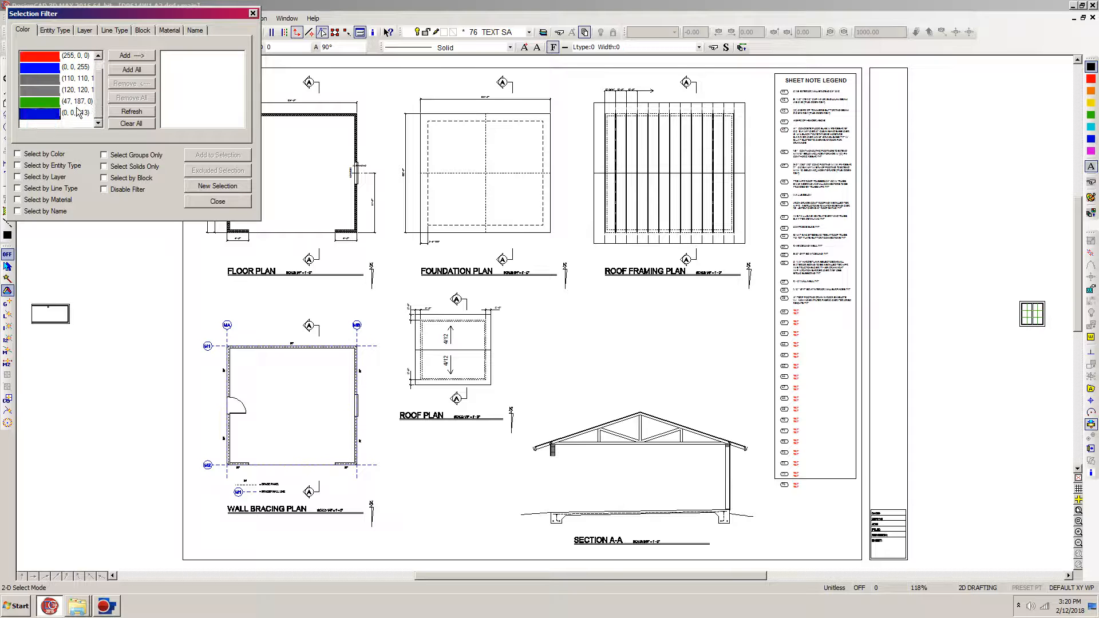
click(129, 56)
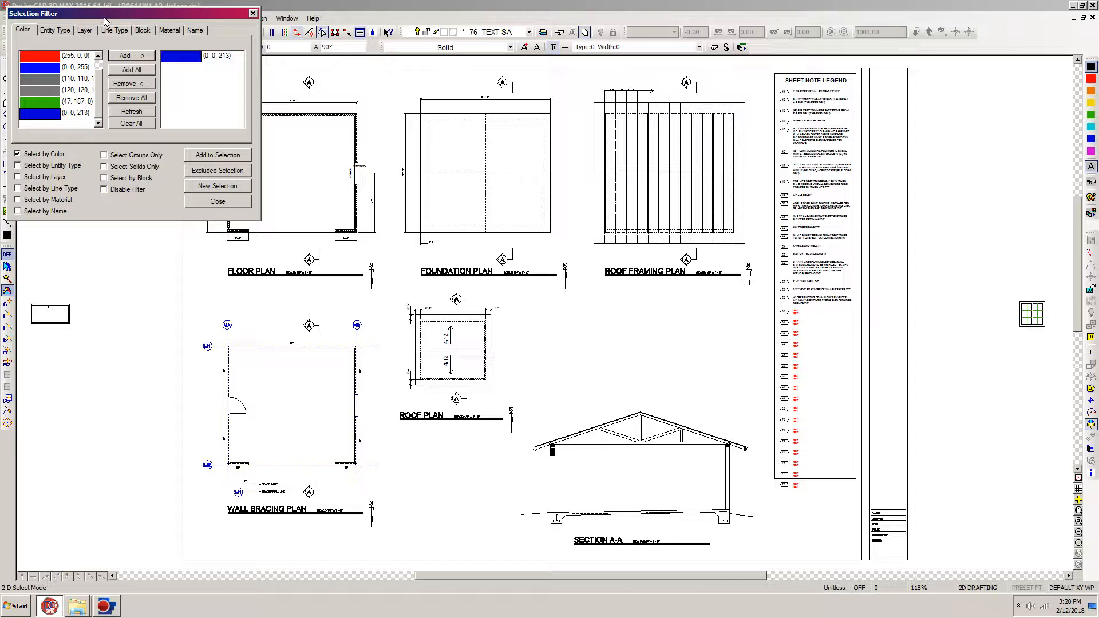
click(152, 541)
click(454, 287)
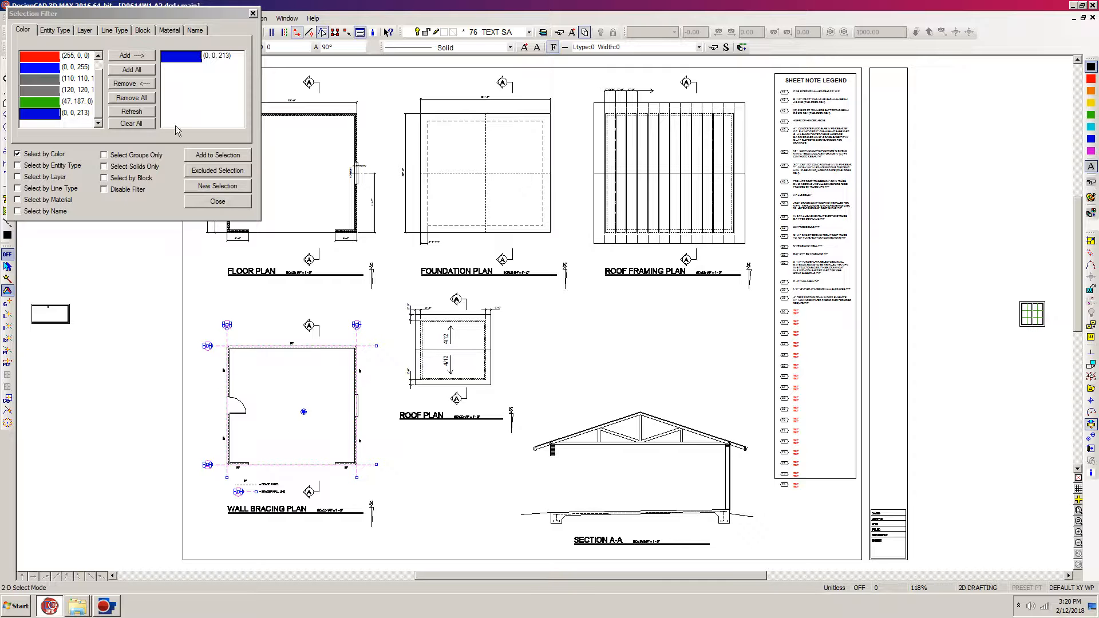
click(136, 84)
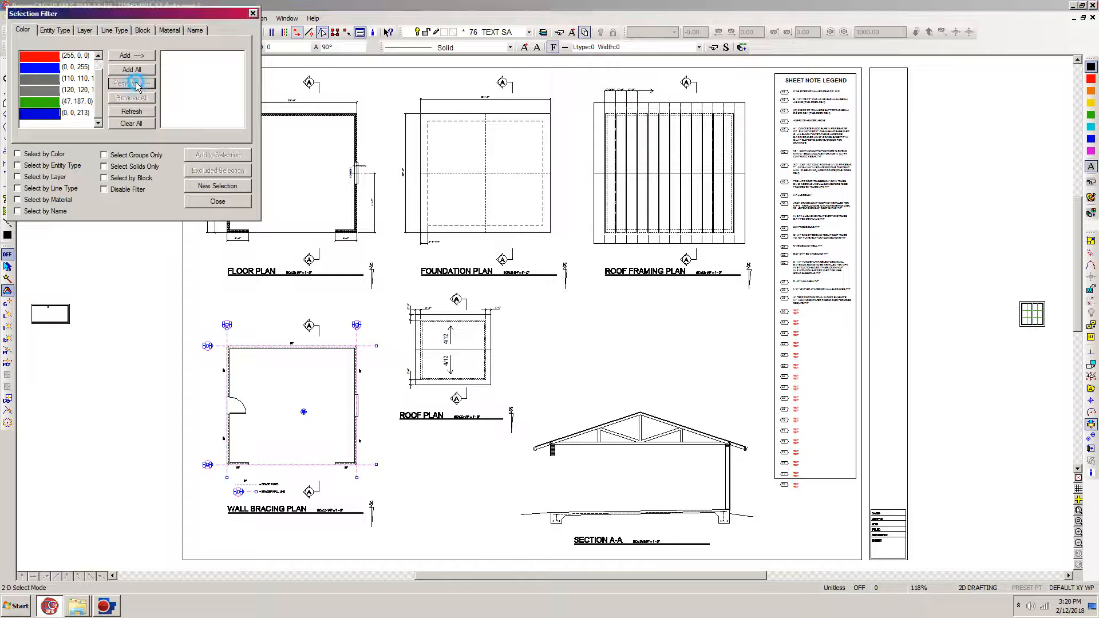
click(218, 202)
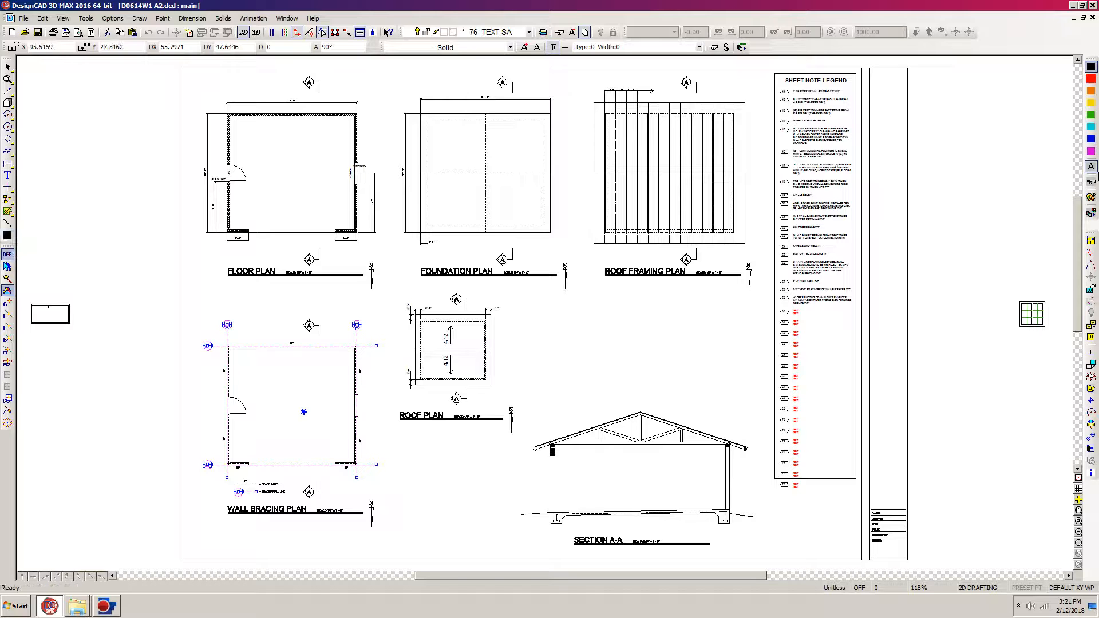
Step: Apply the current black colour to the selected wall bracing plan entities, deselect them and save the drawing
click(1091, 167)
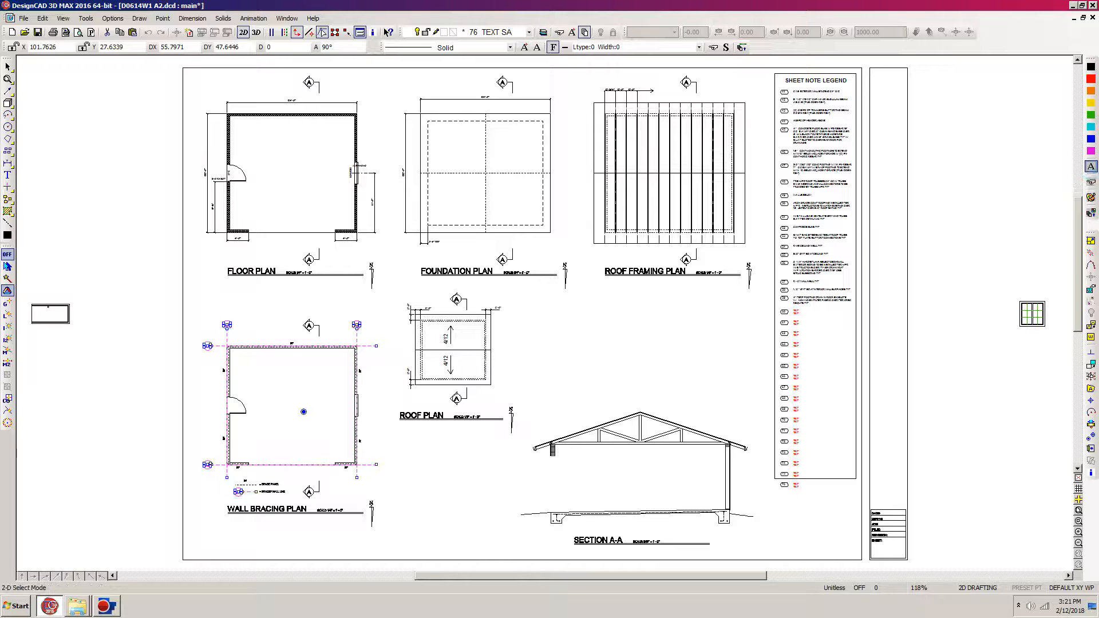
click(714, 351)
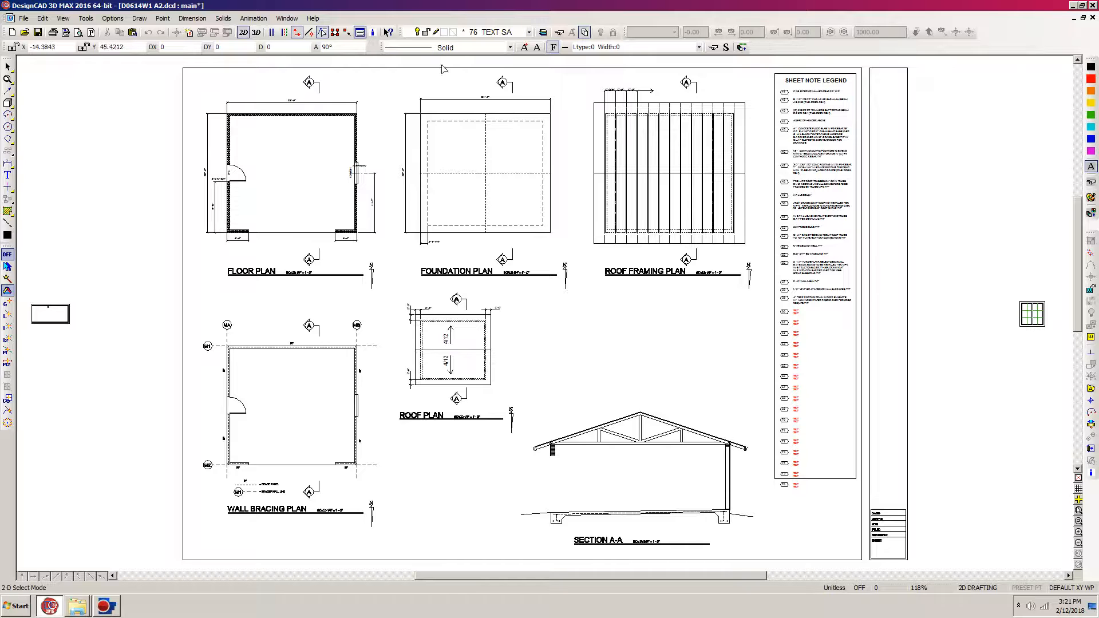
click(36, 32)
Step: Make layer 90 DET 1 the current layer in the layer options
key(ctrl+l)
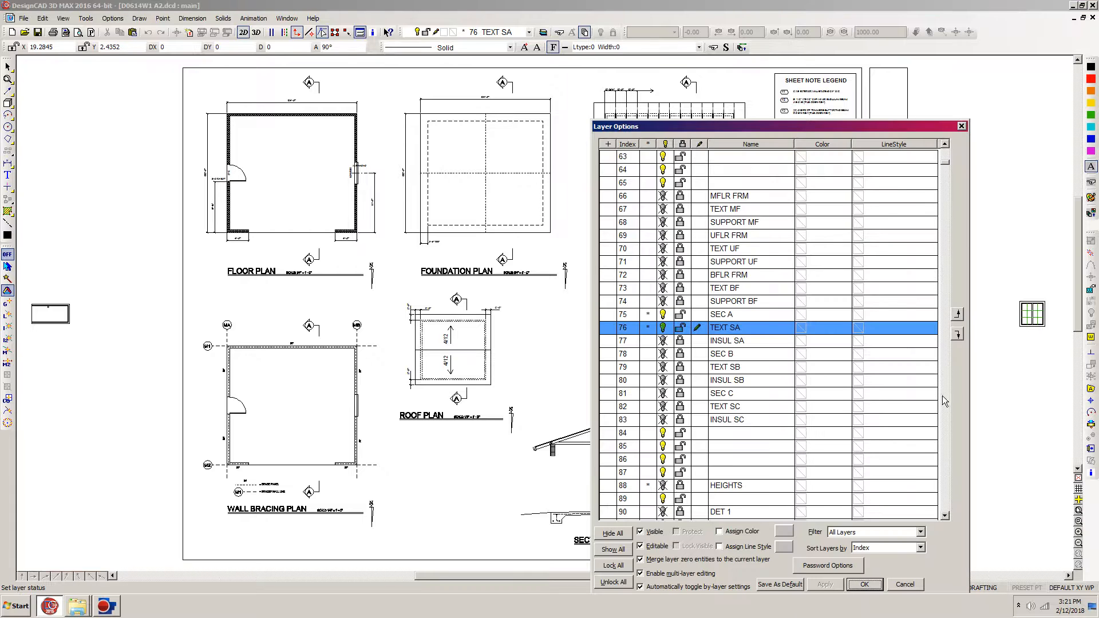
click(945, 501)
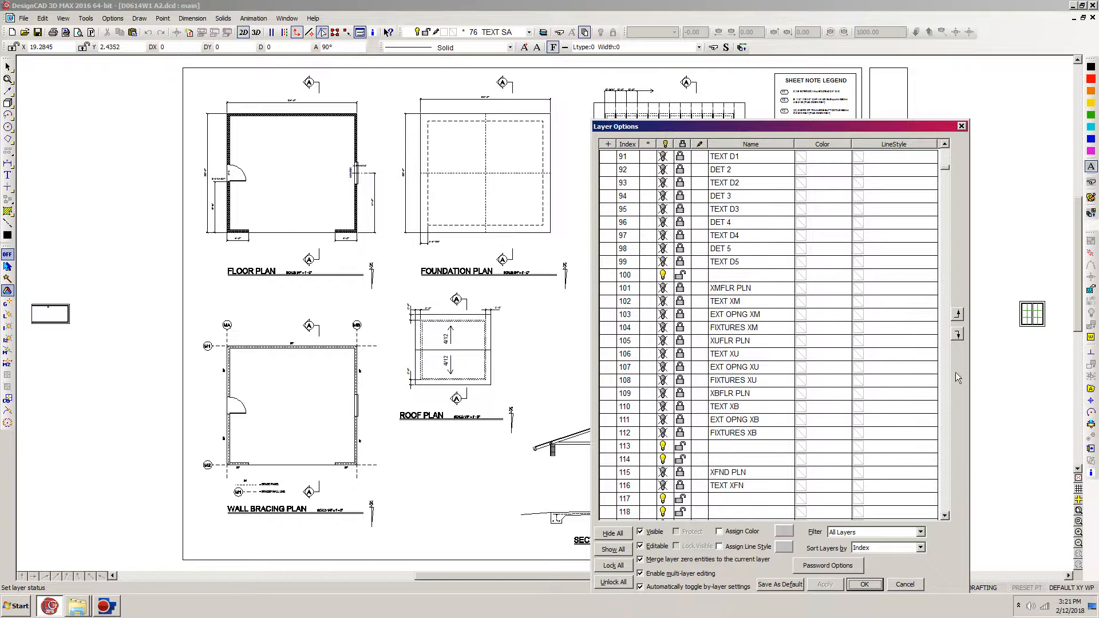
click(944, 144)
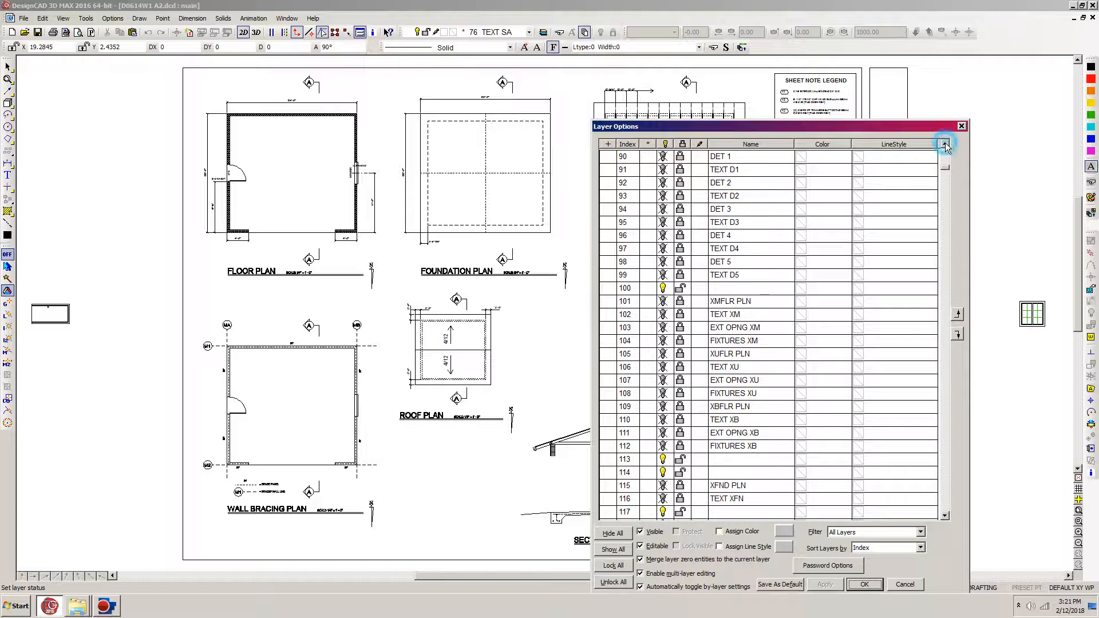
click(699, 160)
click(699, 160)
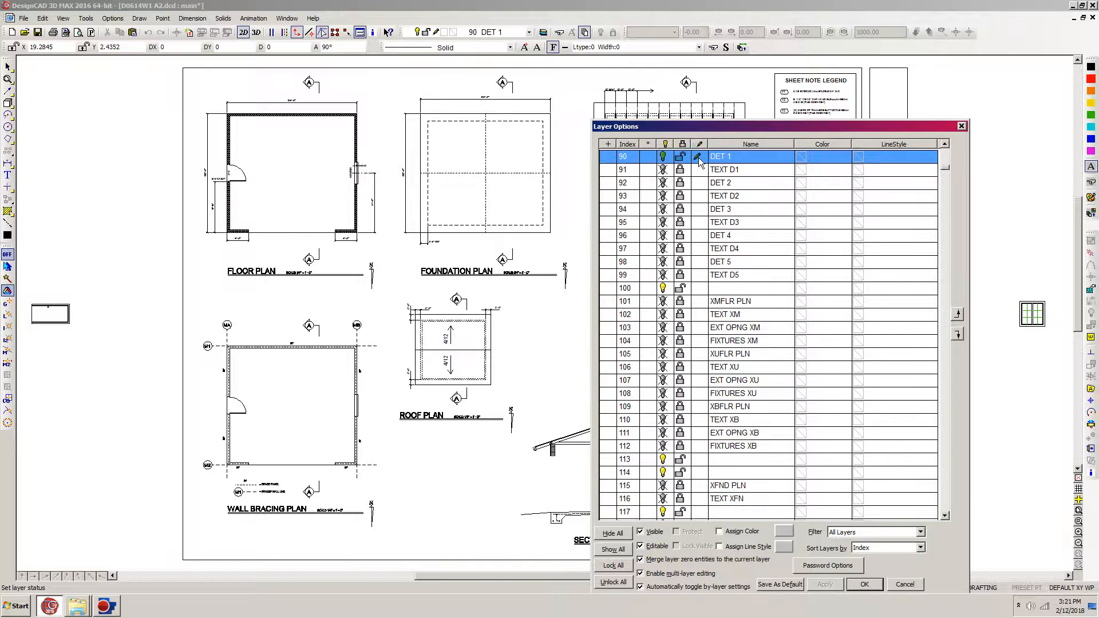
Step: Rename layer 90 to EAVE VENT DET 1 and make layer 91 TEXT D1 visible and editable
click(944, 143)
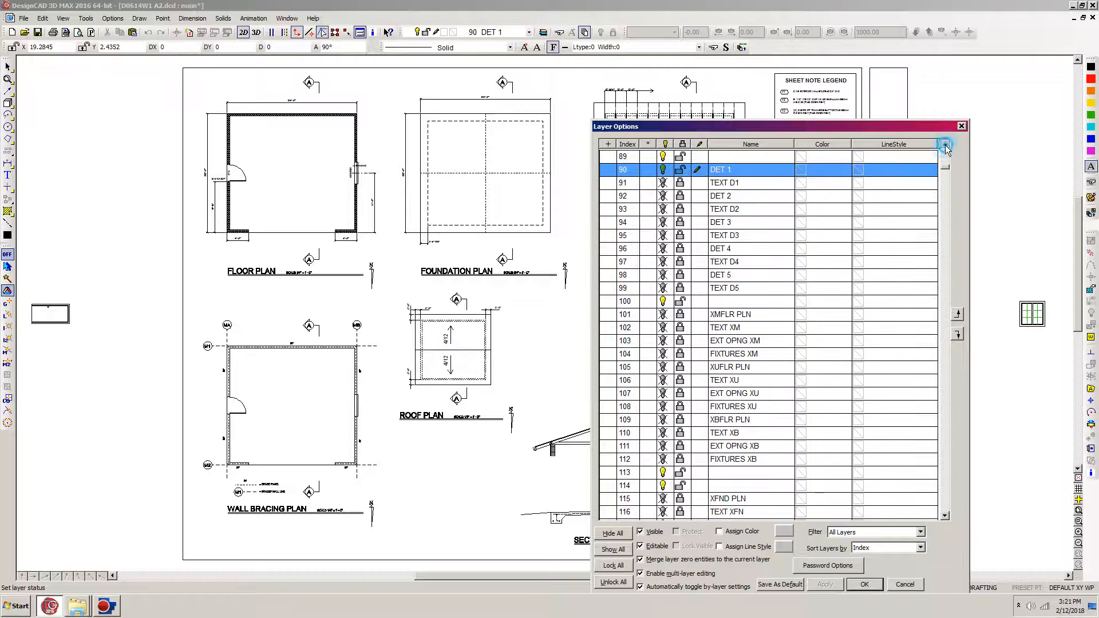
click(719, 171)
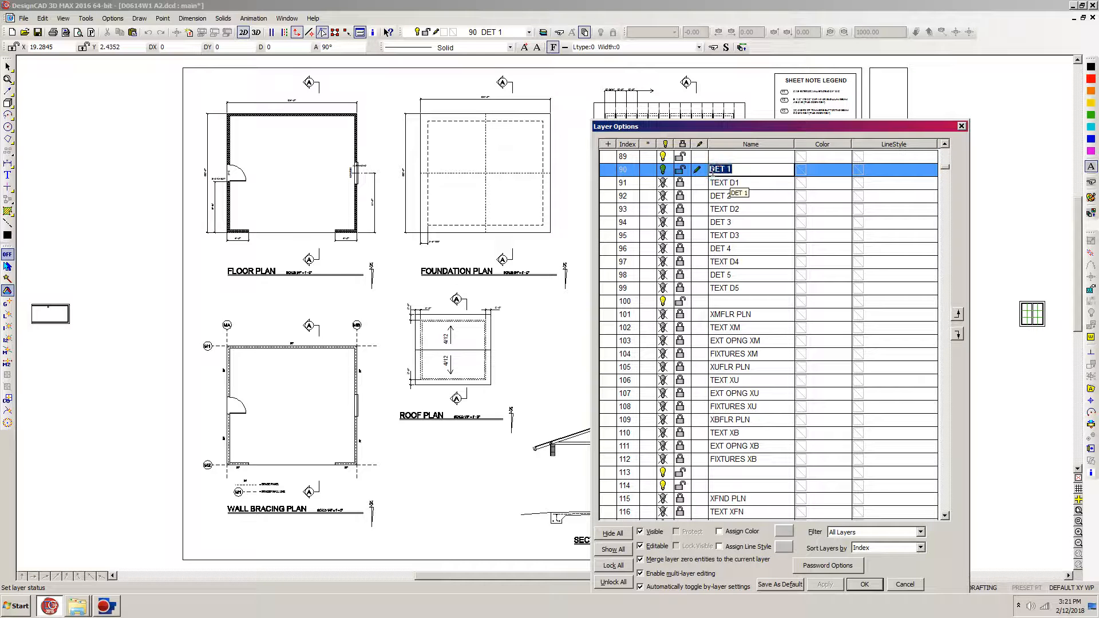
click(712, 170)
text(EAVE VENT)
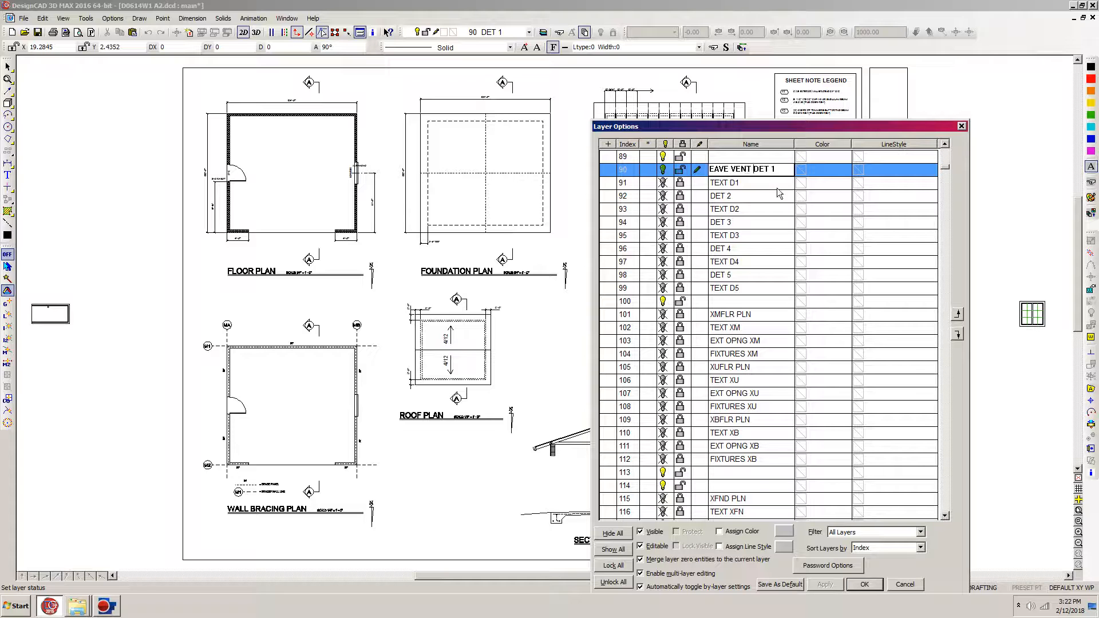
click(681, 186)
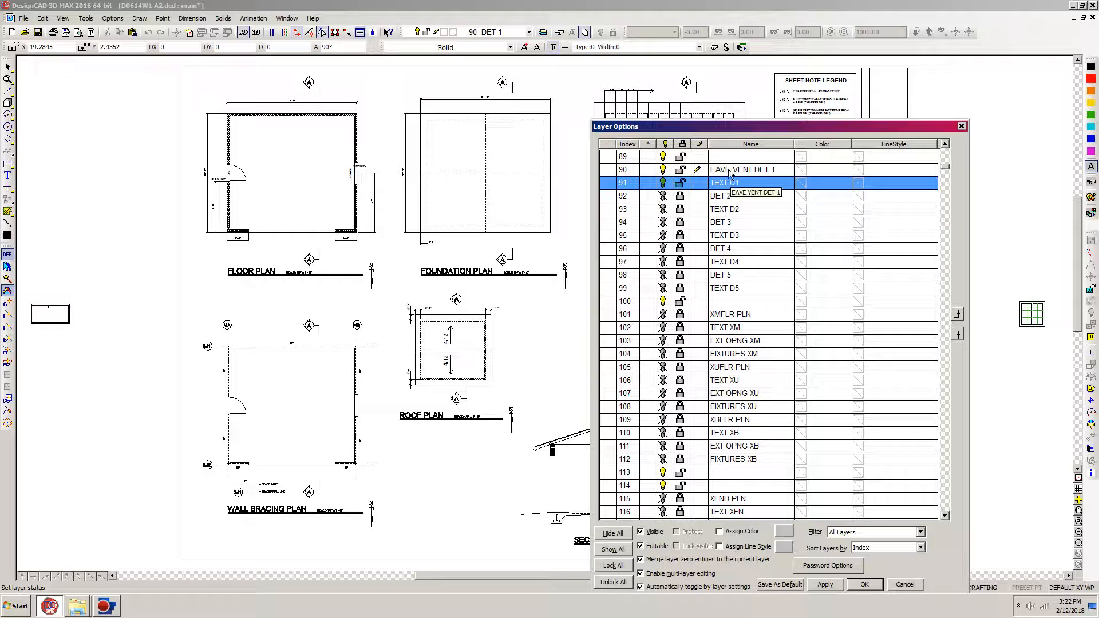
click(864, 584)
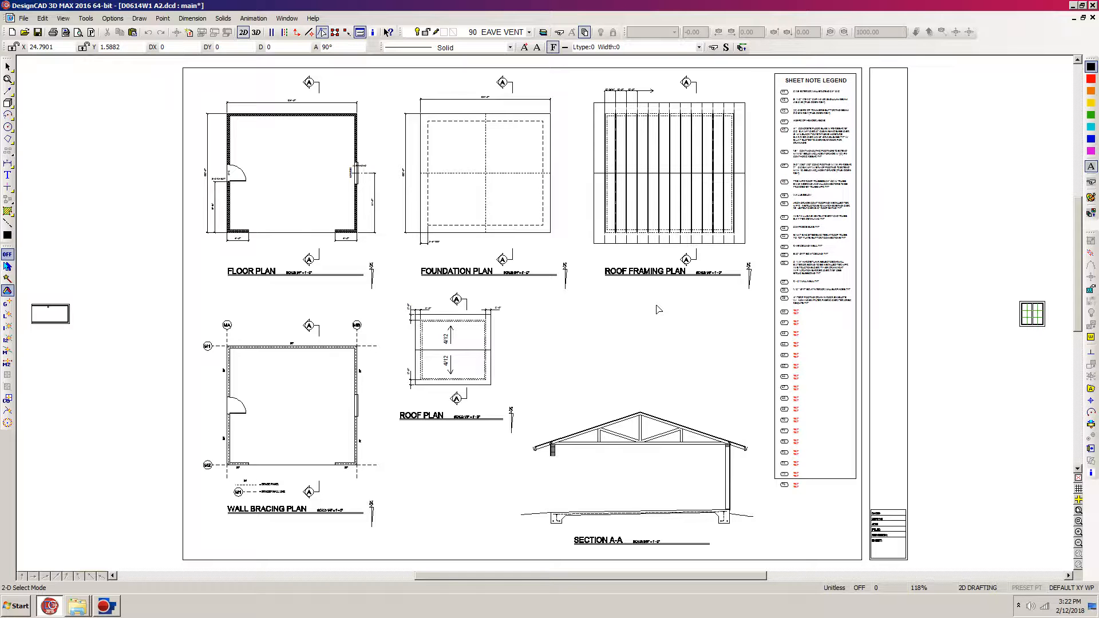
Step: Load the symbol file EAVE VENT1.dcd from the Sym folder at its original scale
key(y)
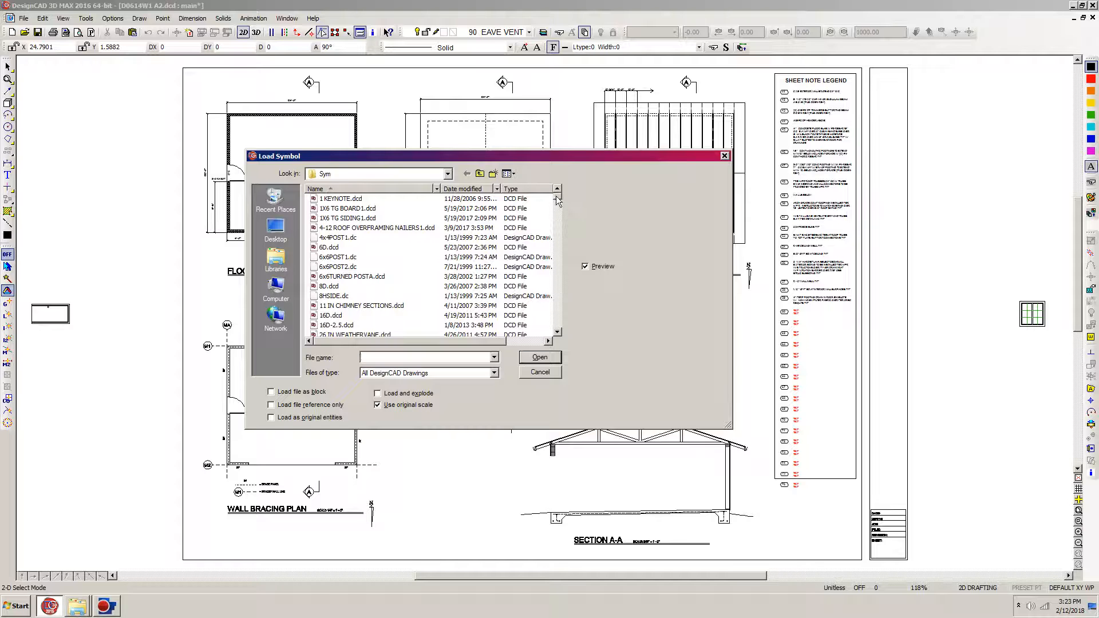
drag(557, 200, 558, 230)
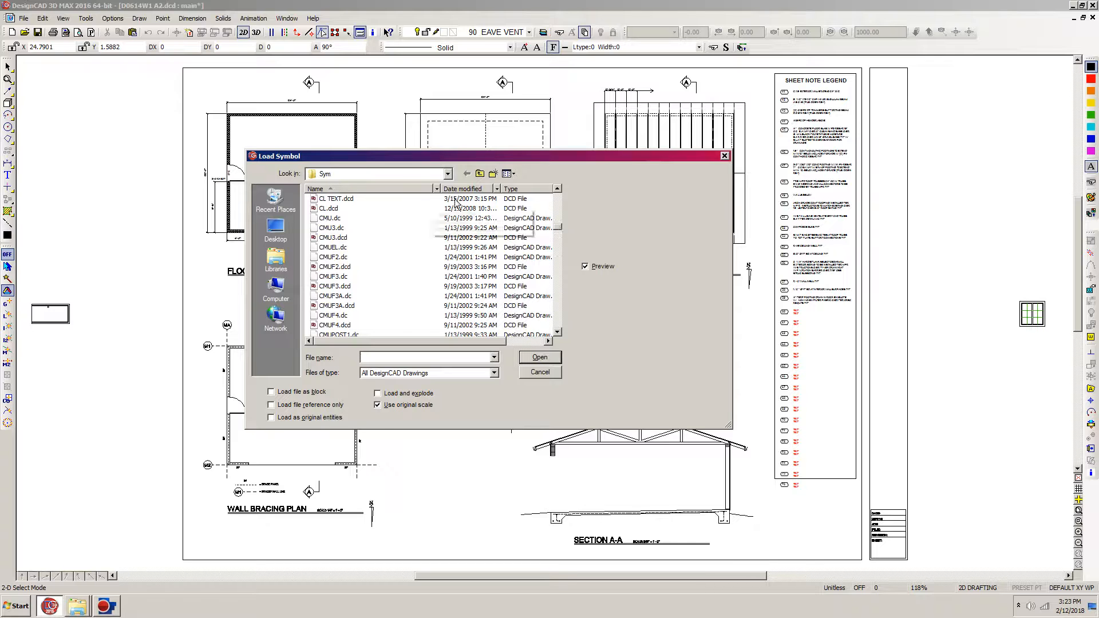
click(558, 227)
drag(559, 227, 558, 243)
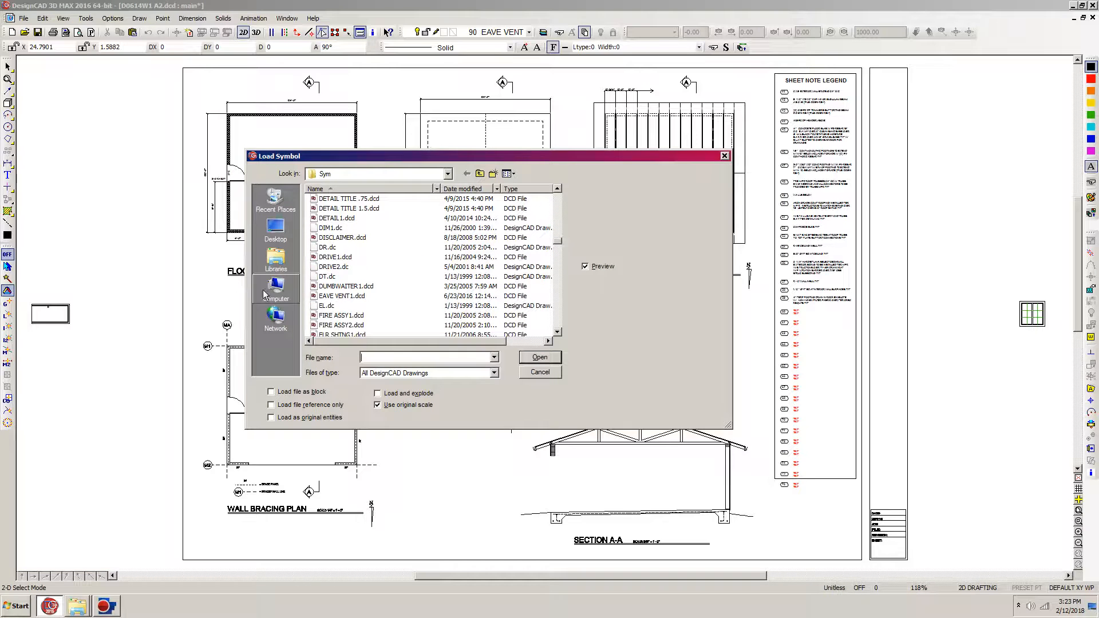
click(342, 296)
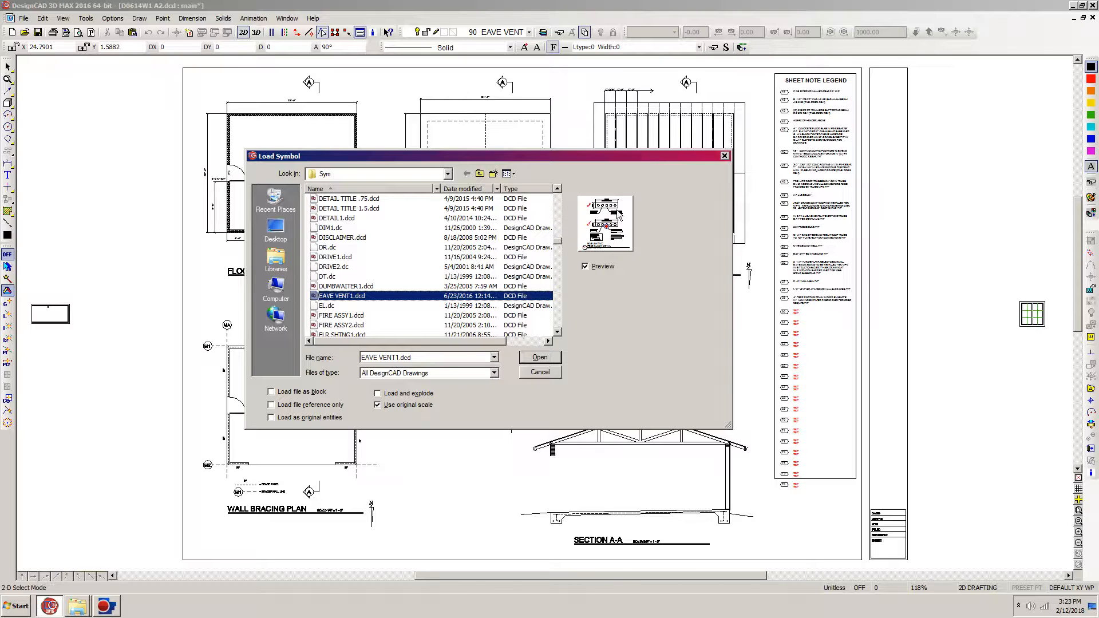
click(539, 358)
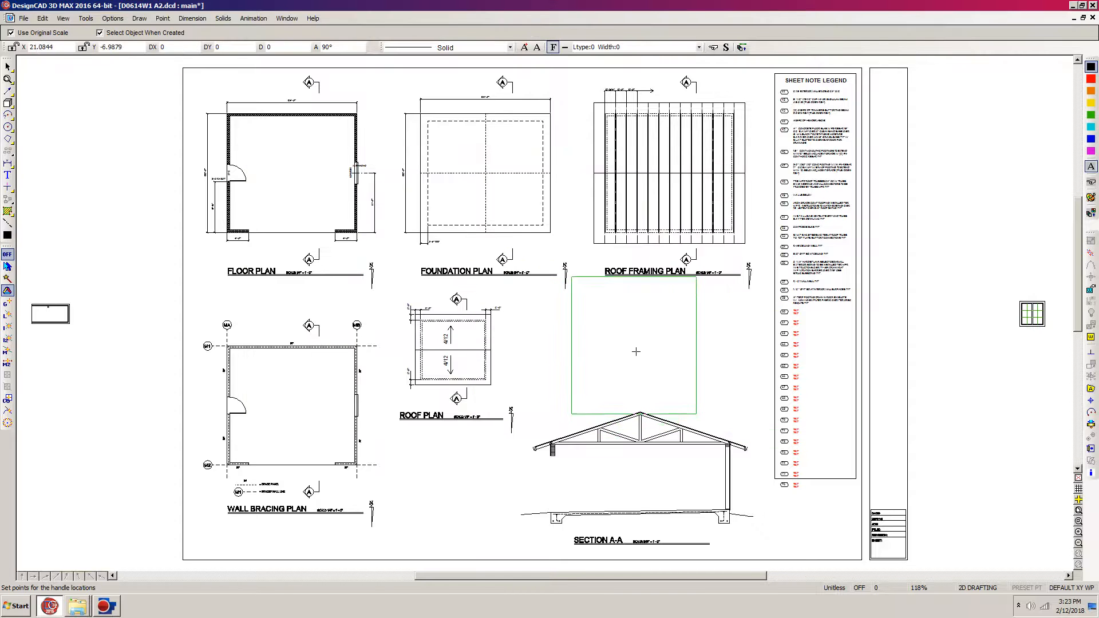
Step: Place the eave vent symbol in the blank area right of the title block, below the small window symbol, and explode it
drag(529, 577, 630, 578)
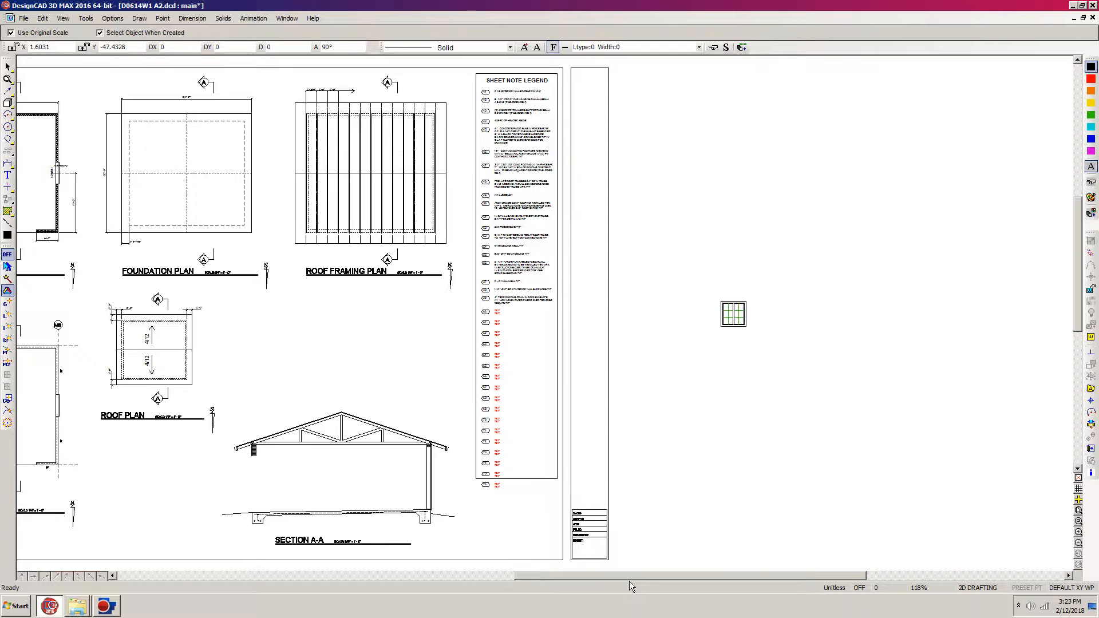
click(709, 441)
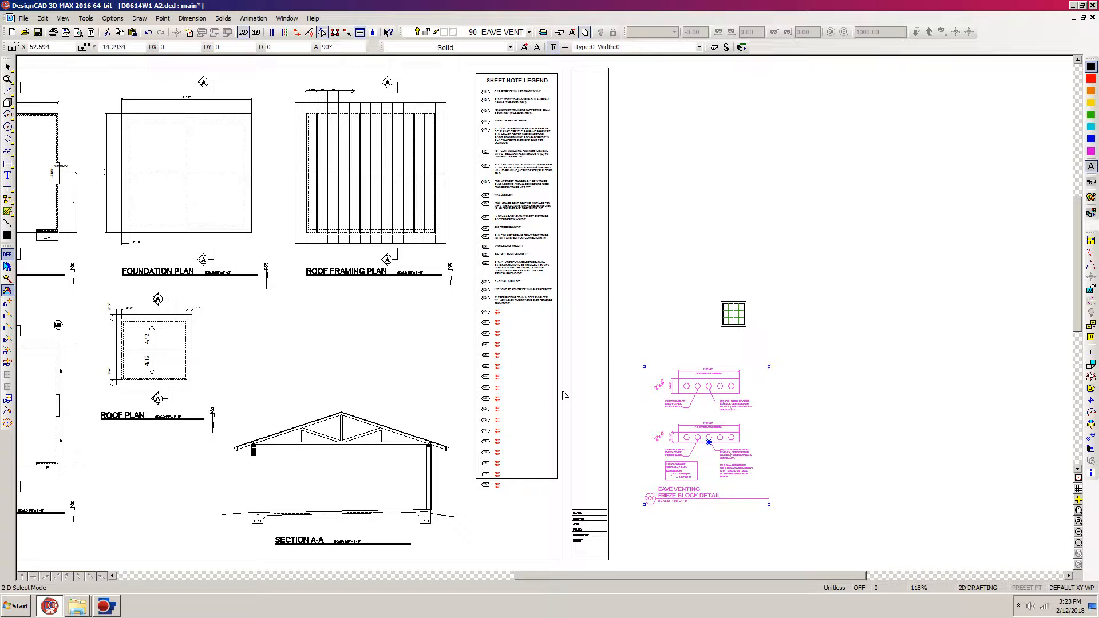
click(1090, 378)
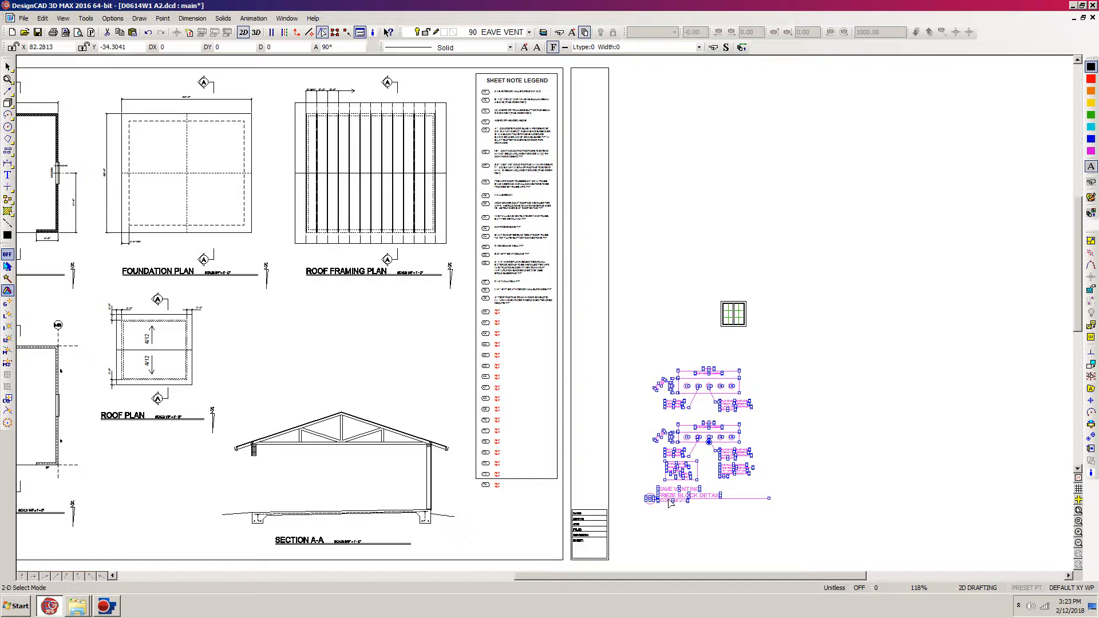
click(706, 464)
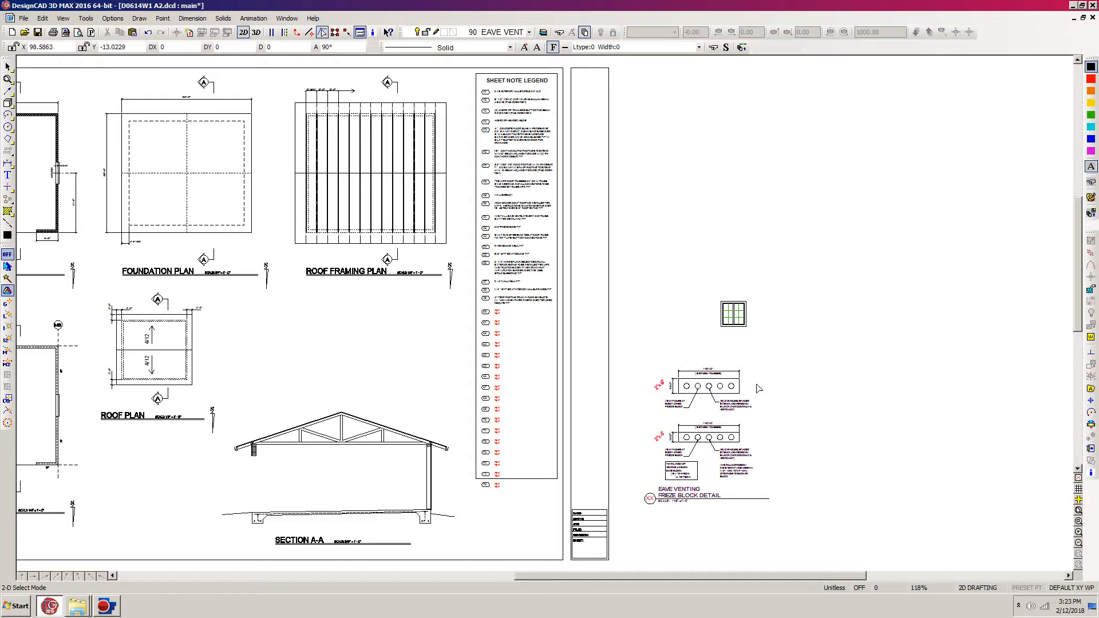
Step: Delete the upper 2"x6" frieze block drawing with its dimensions and notes from the eave venting detail
key(w)
click(797, 345)
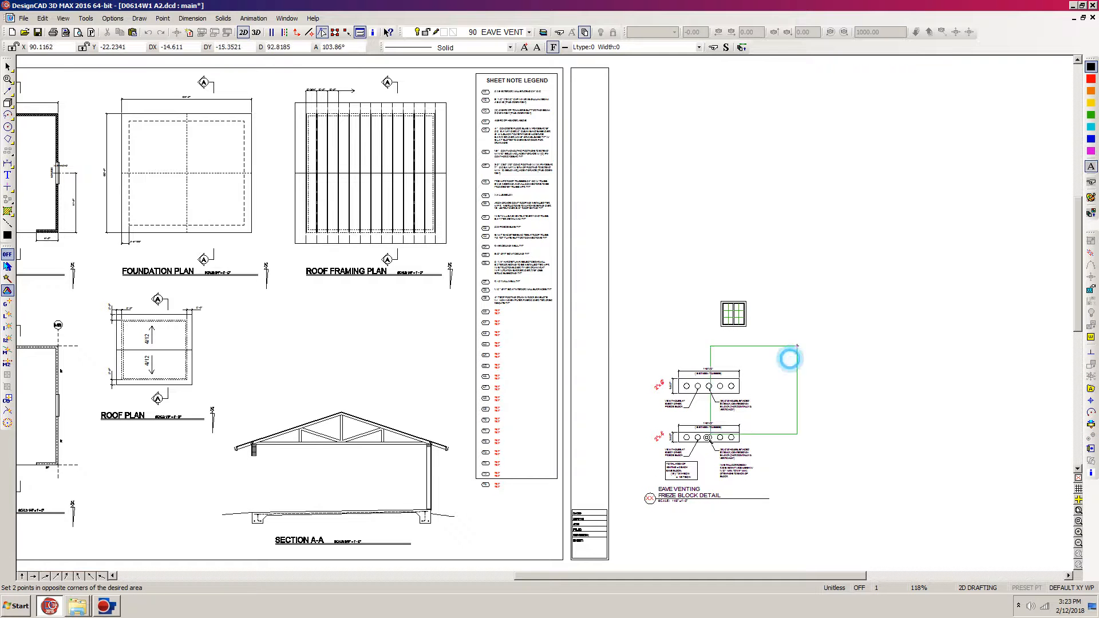
click(601, 533)
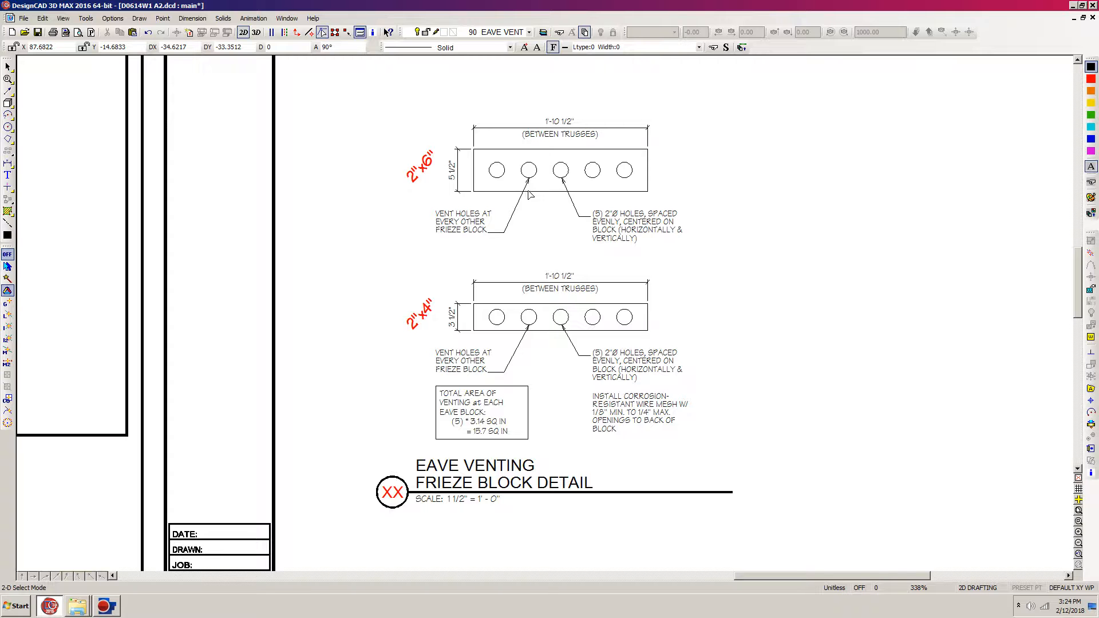
drag(864, 90, 330, 263)
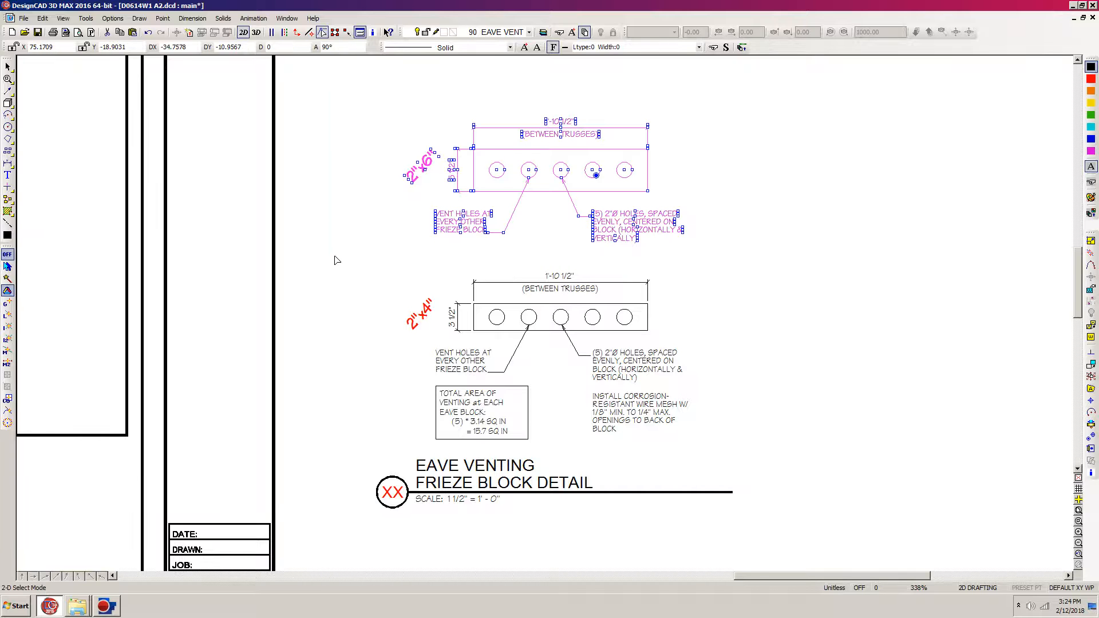
key(Delete)
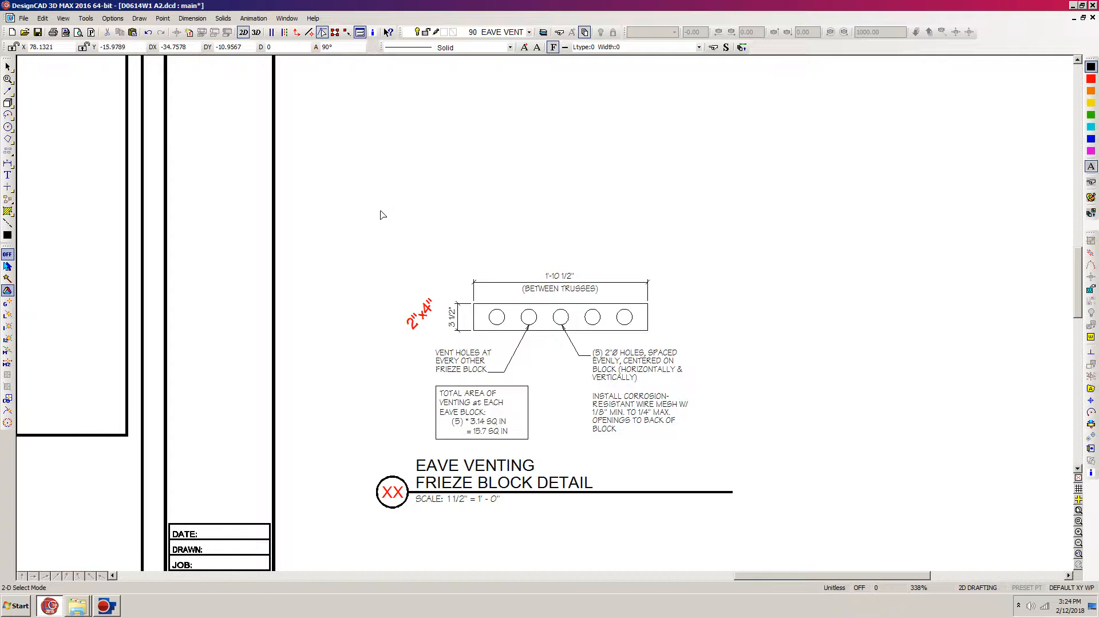
Step: Delete the red 2"x4" label beside the remaining frieze block
click(413, 332)
click(413, 331)
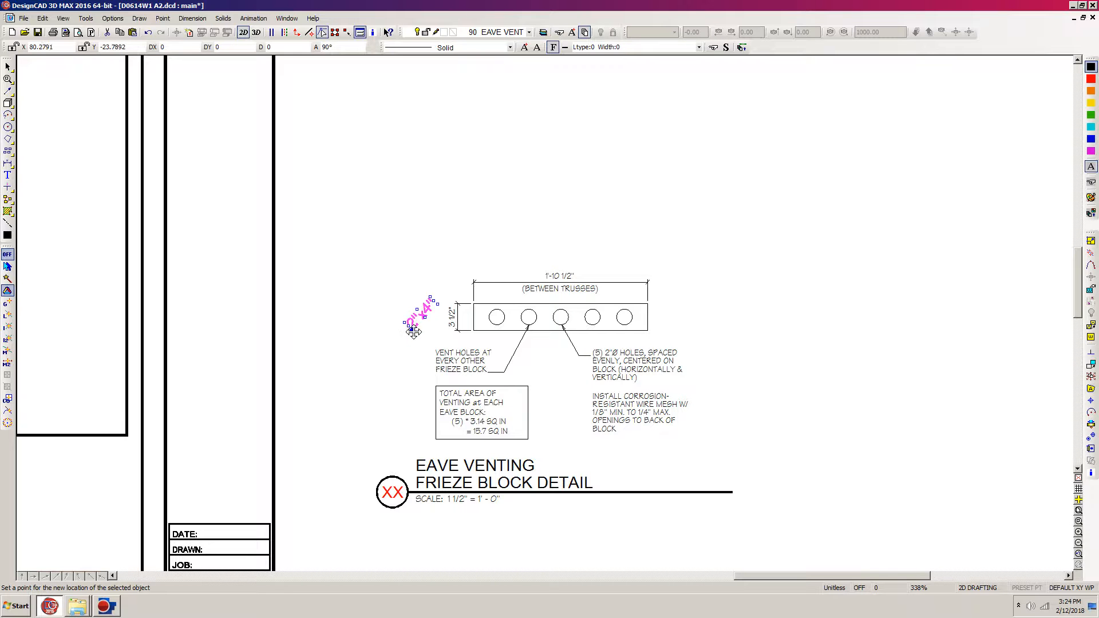
key(Delete)
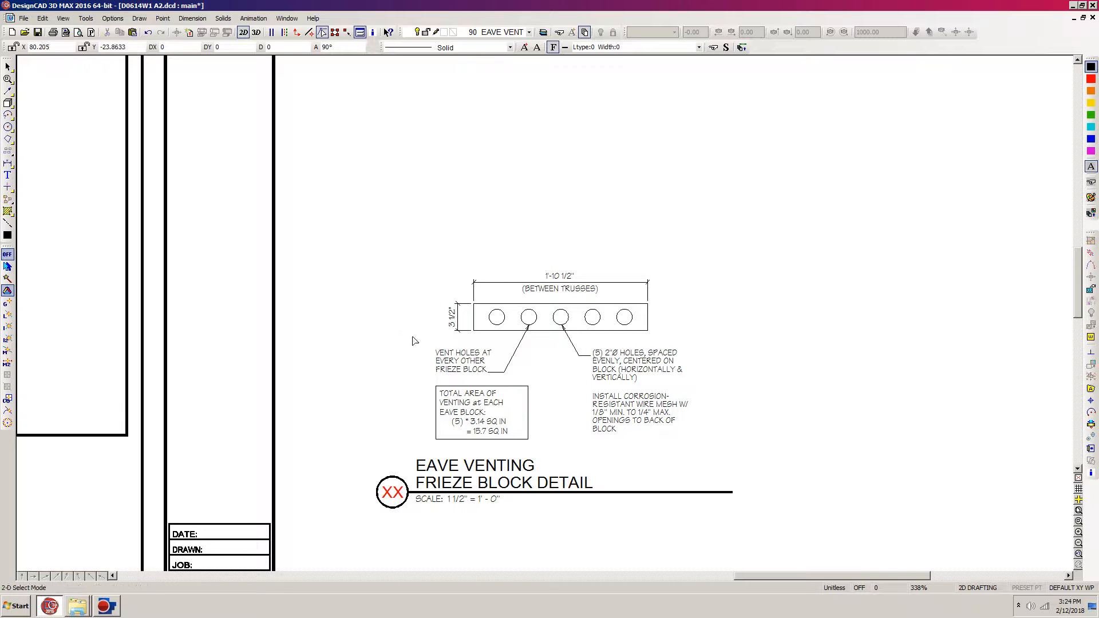
Step: Change the red XX text in the eave venting detail's marker circle to a black 1, and move the Info Box off the drawing
click(388, 500)
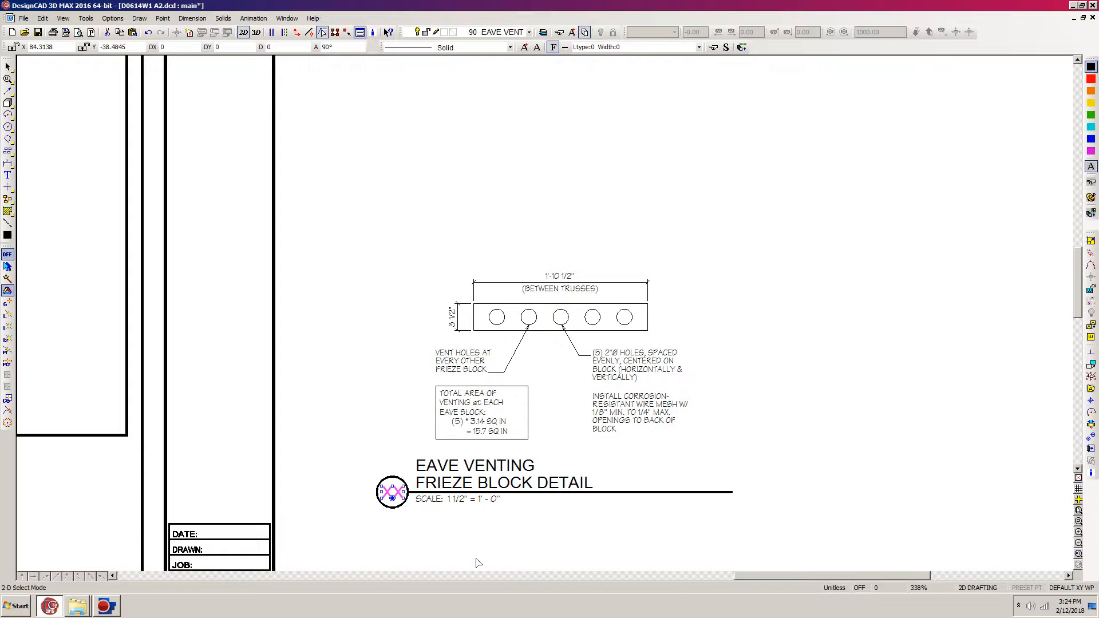
click(1091, 472)
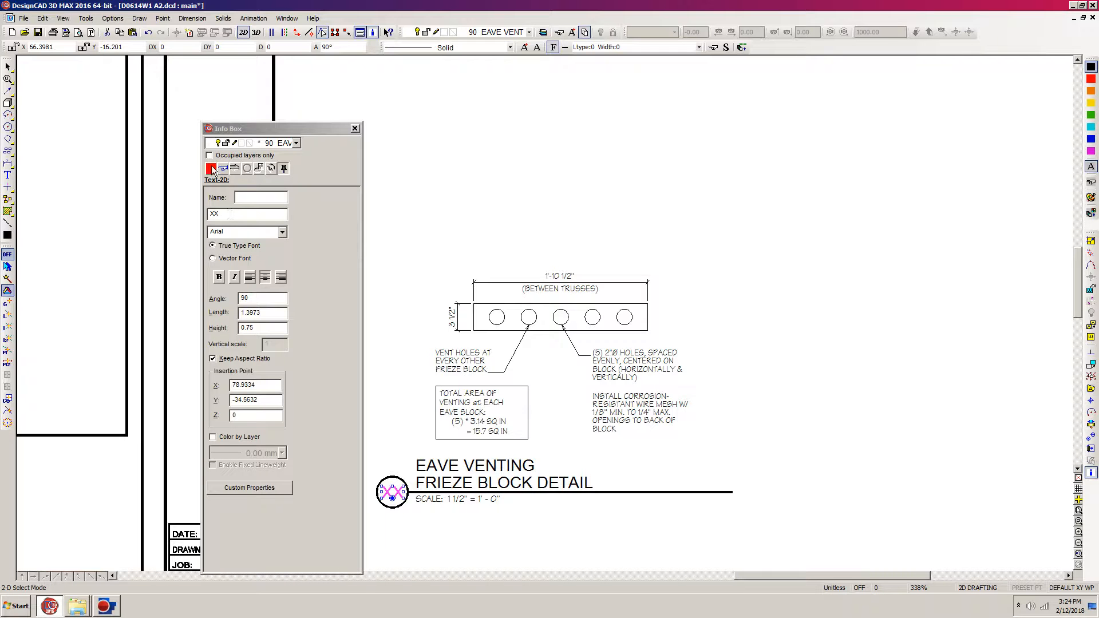
drag(241, 213, 168, 208)
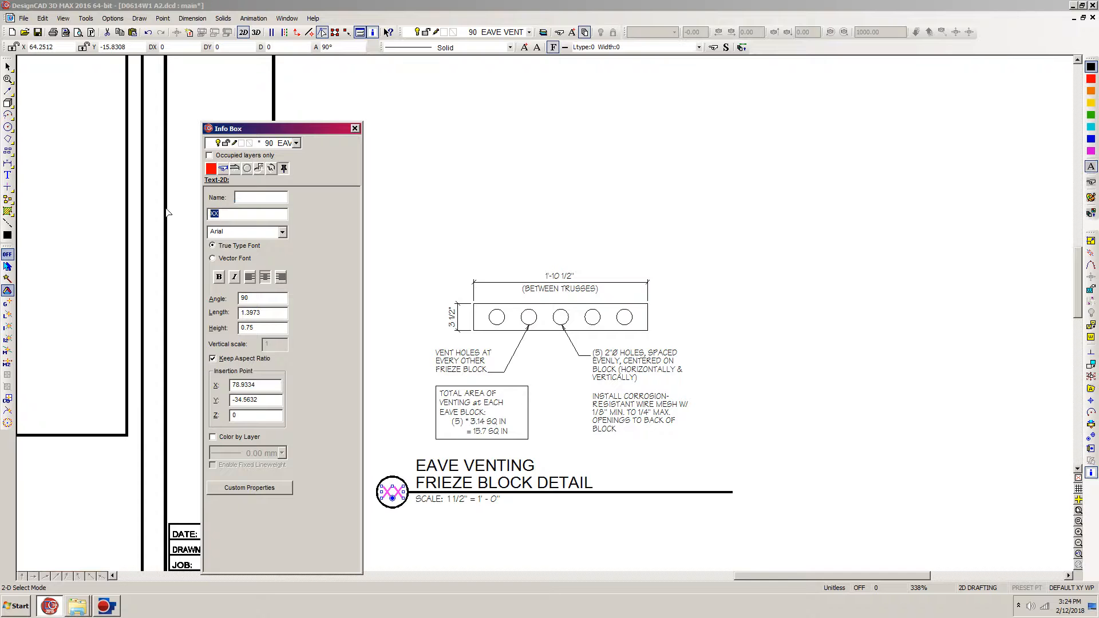
text(1)
click(1090, 170)
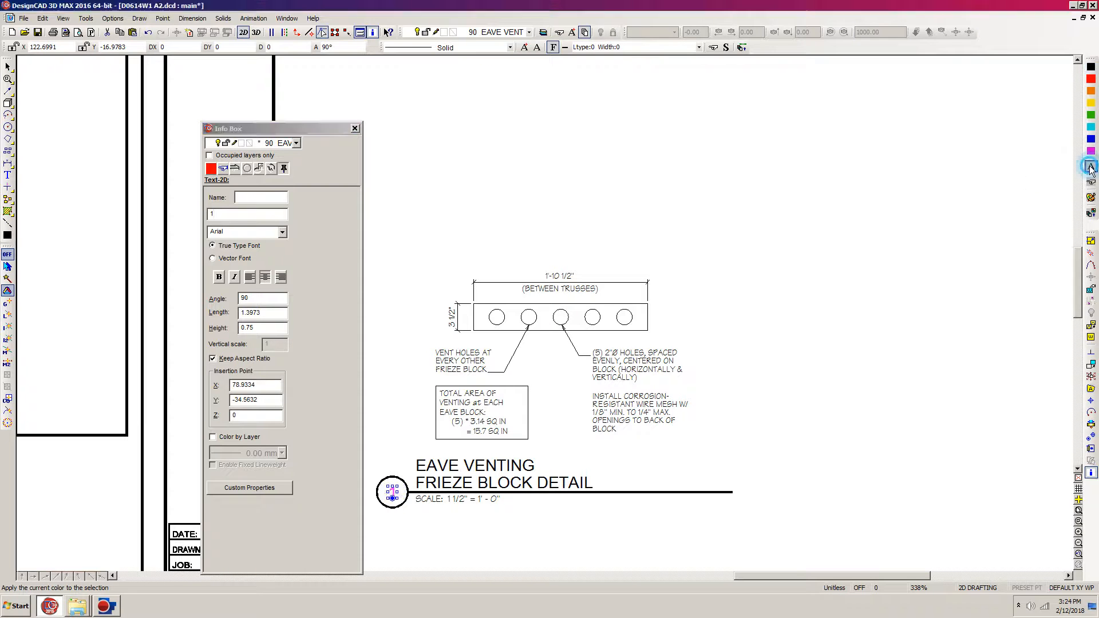
click(814, 218)
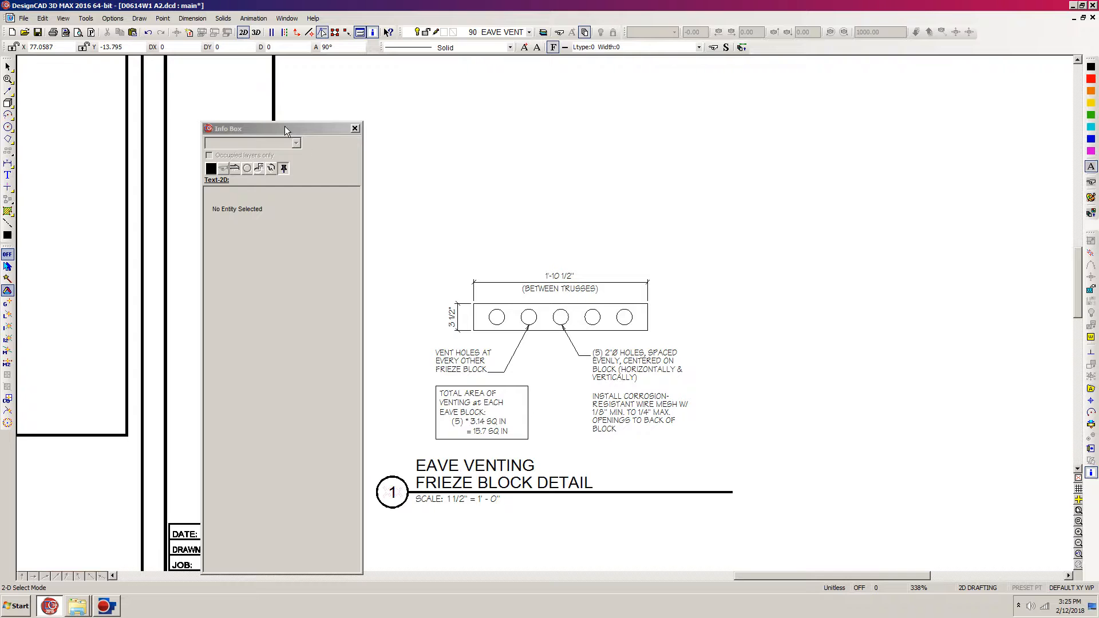
drag(277, 125, 281, 588)
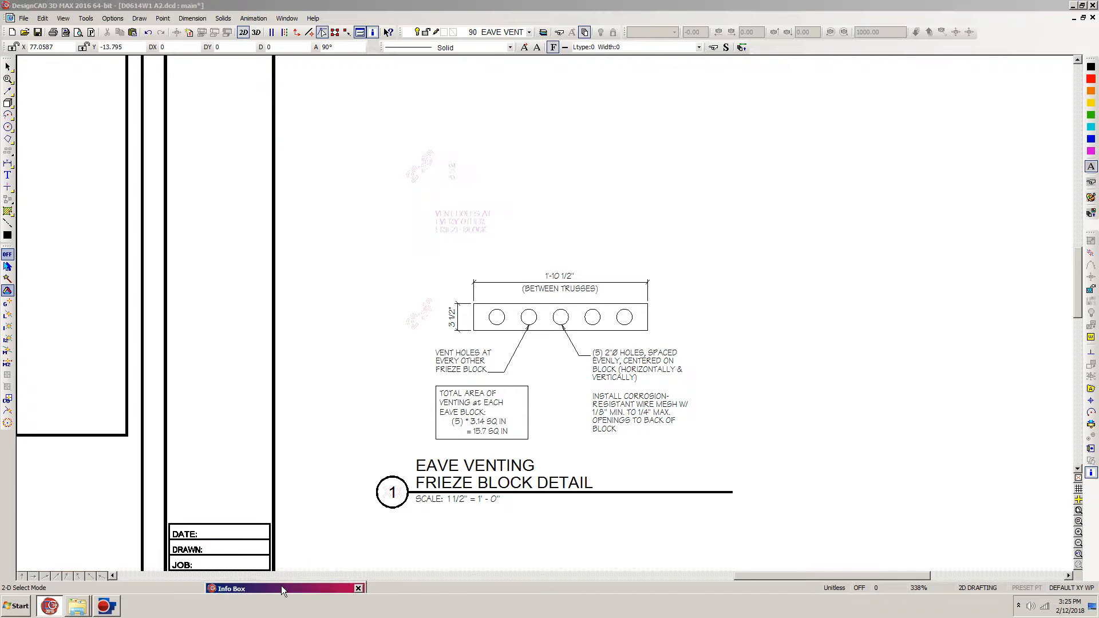
click(717, 94)
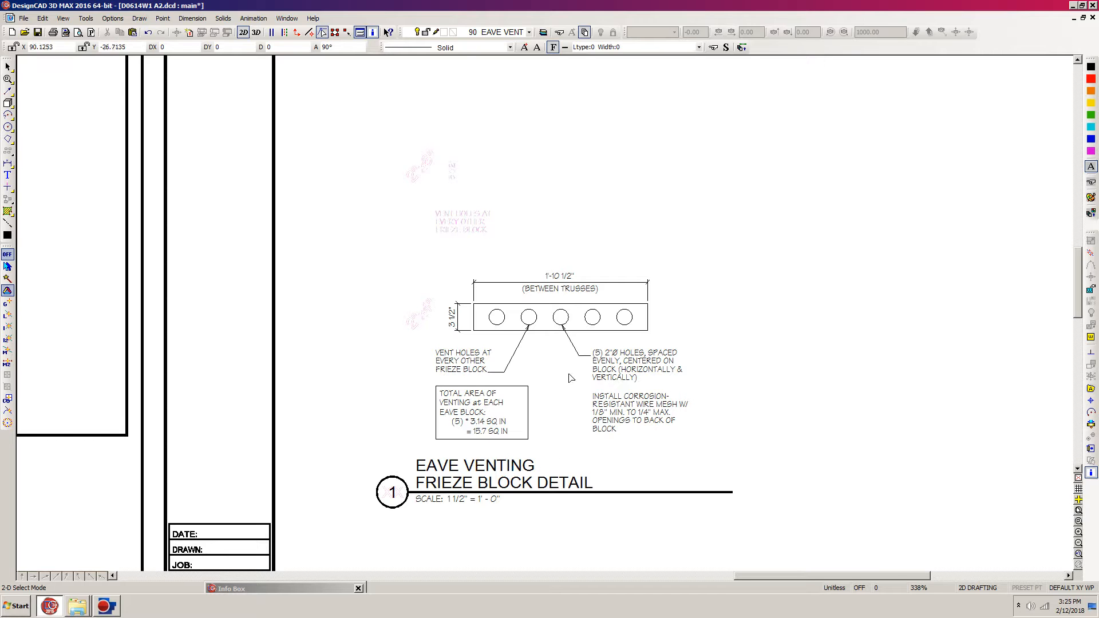
Step: Move the whole eave venting frieze block detail into the empty sheet area between the roof plan and the note legend, above Section A-A
mouse_move(806, 228)
mouse_down()
mouse_move(368, 530)
mouse_move(332, 544)
mouse_up()
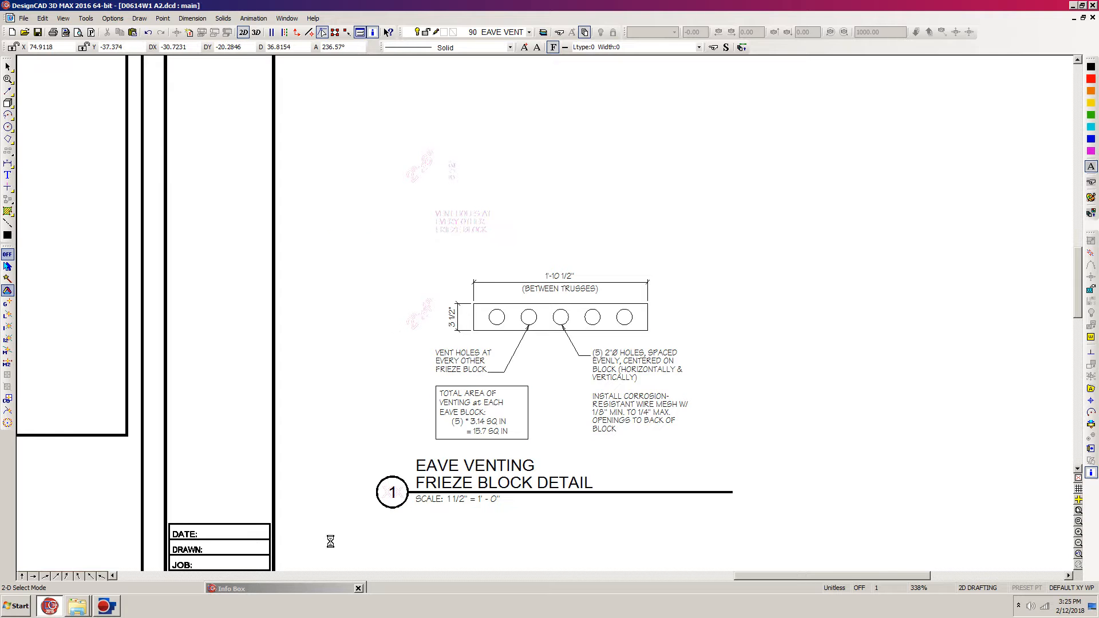
key(F6)
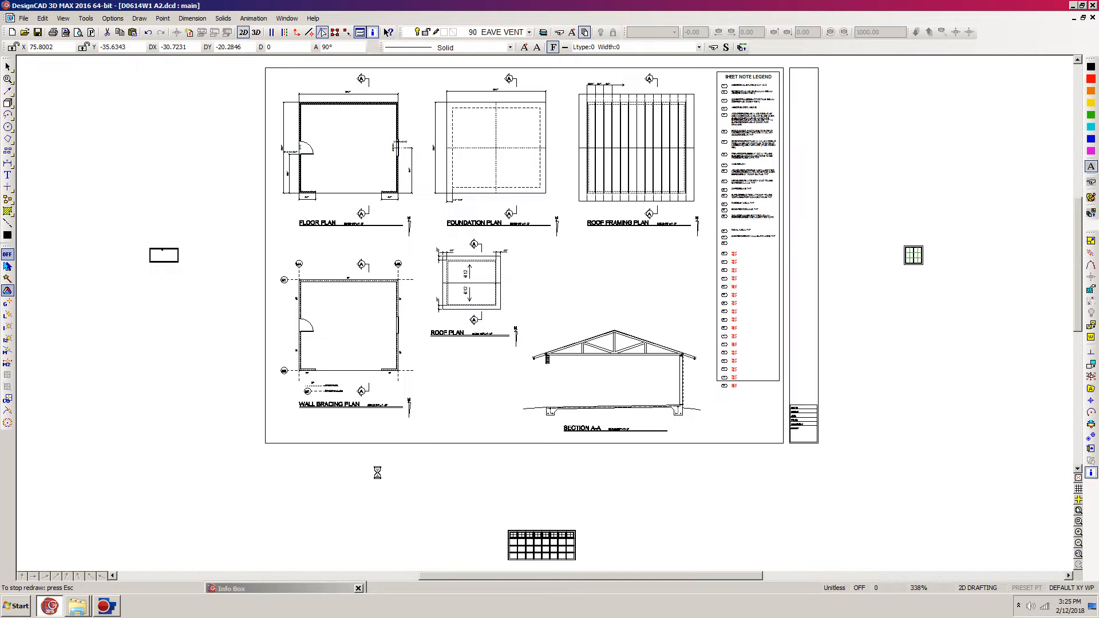
key(m)
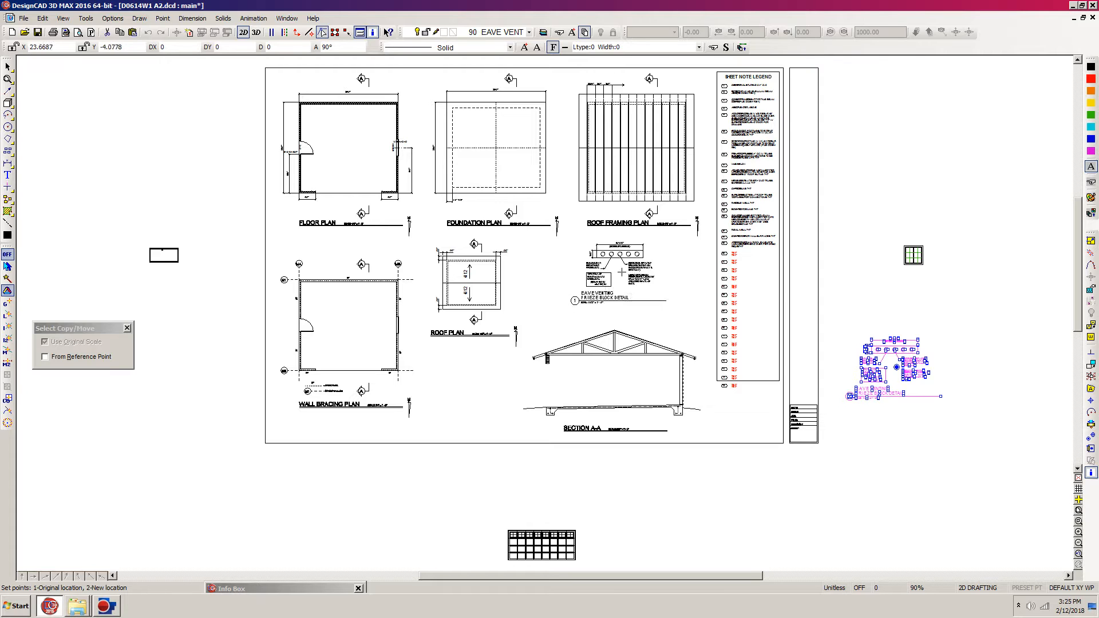
click(597, 273)
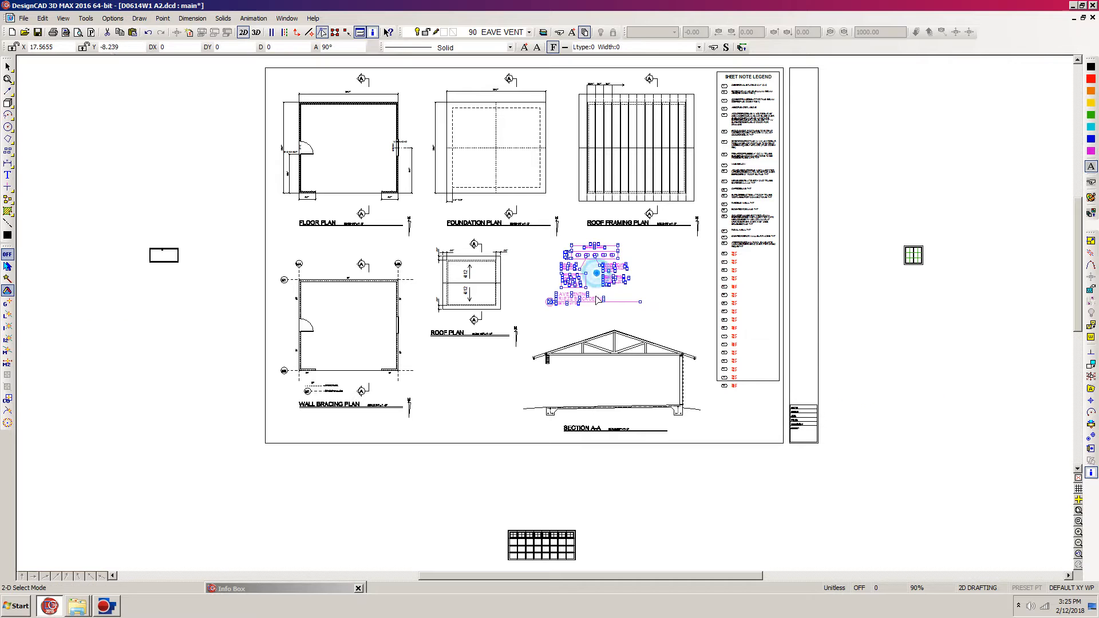
click(591, 343)
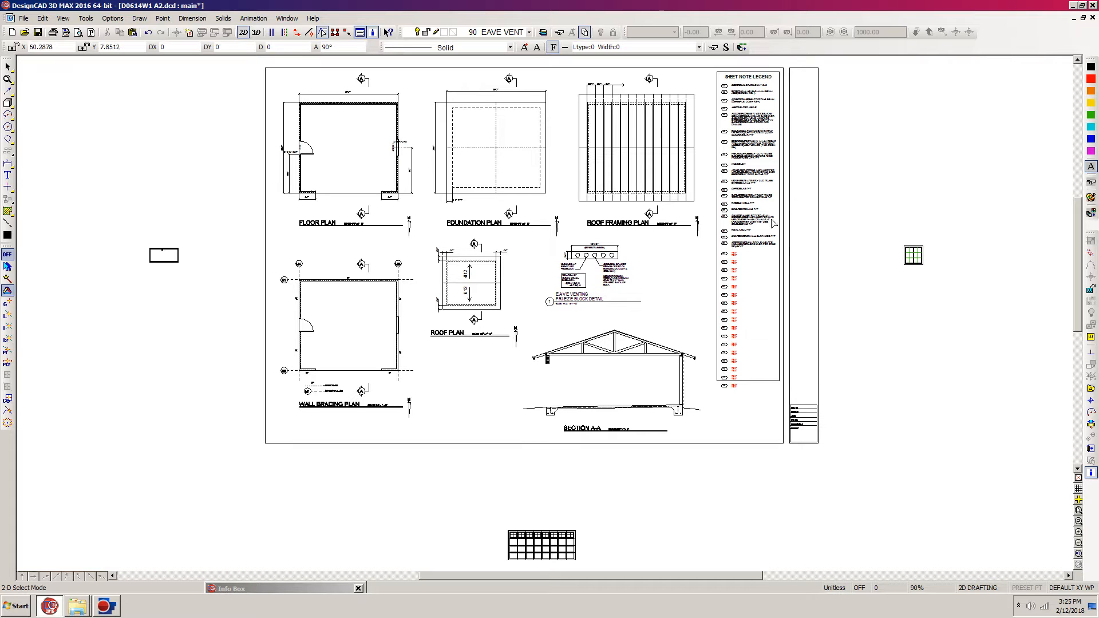
Step: Examine the numbered notes in the sheet note legend beside the roof framing plan
key(z)
click(710, 84)
click(793, 259)
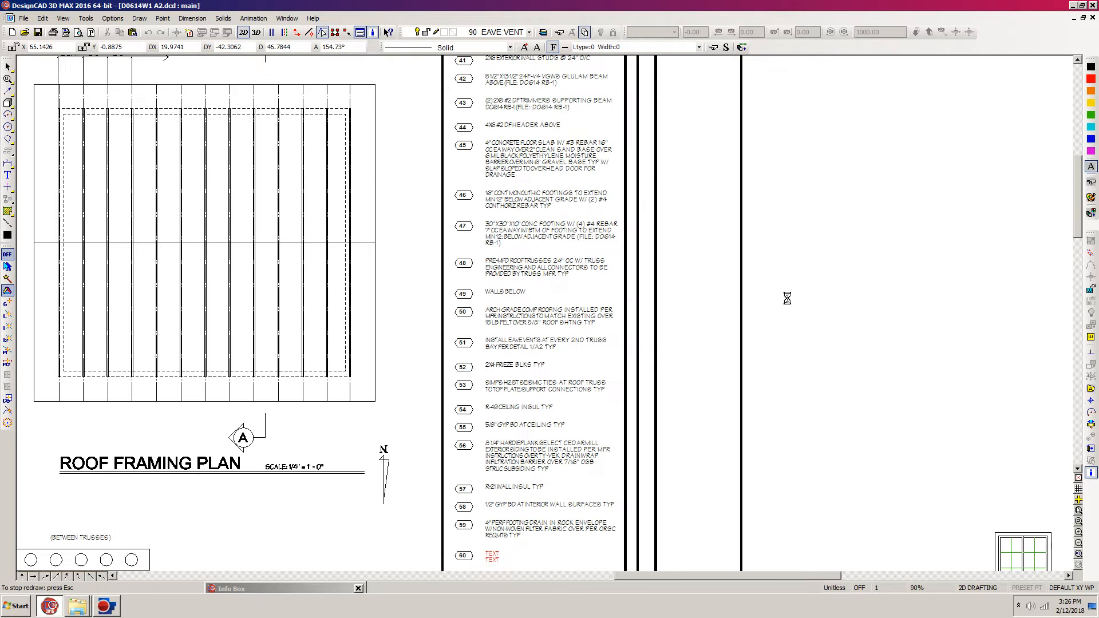